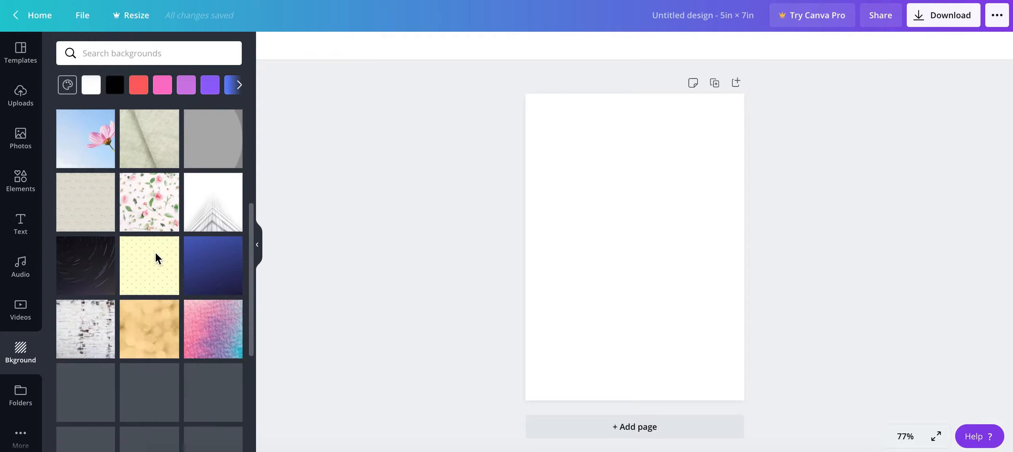
Try the white brick, grey stone, purple galaxy, fireworks and weathered wood images as the page background.
scroll(154, 258, "down", 2)
left_click(70, 259)
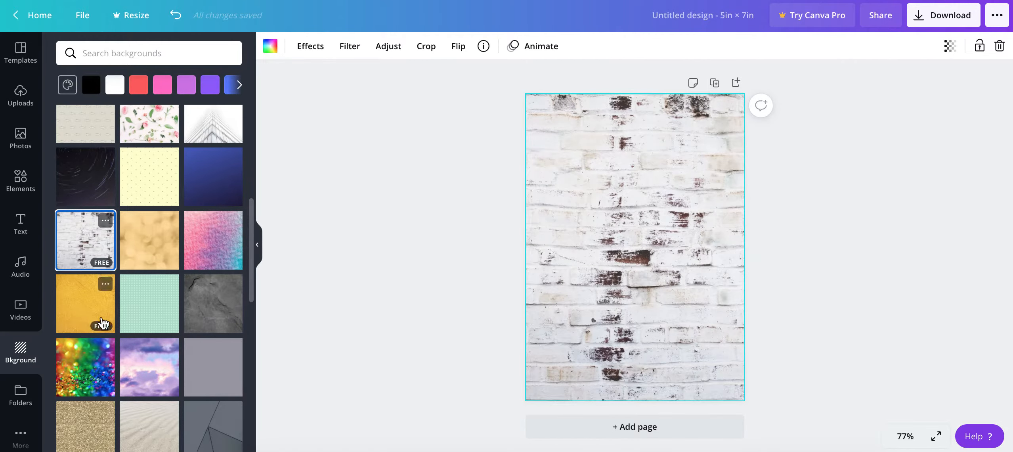
left_click(219, 305)
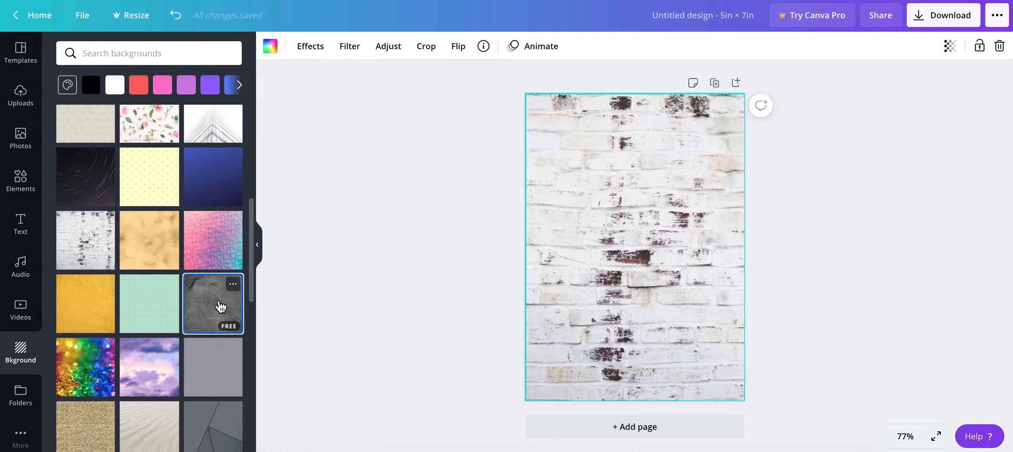
scroll(158, 301, "down", 4)
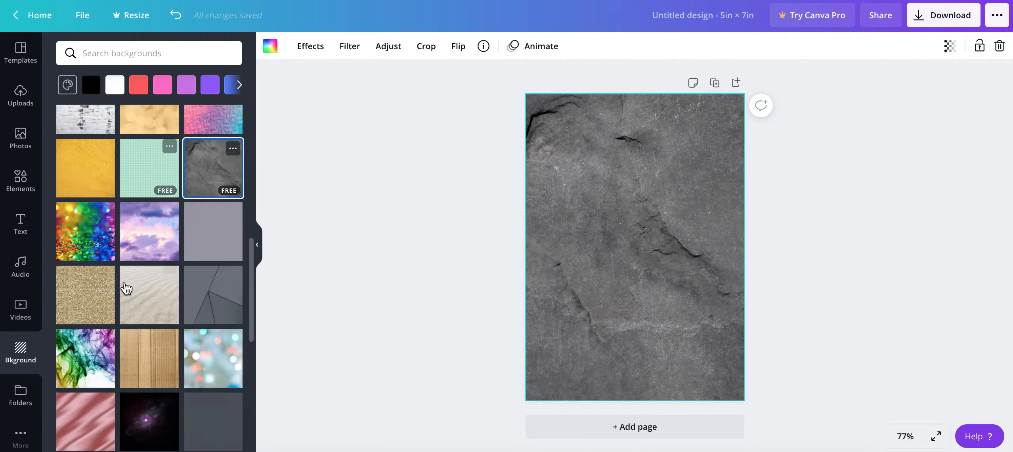
scroll(126, 288, "down", 4)
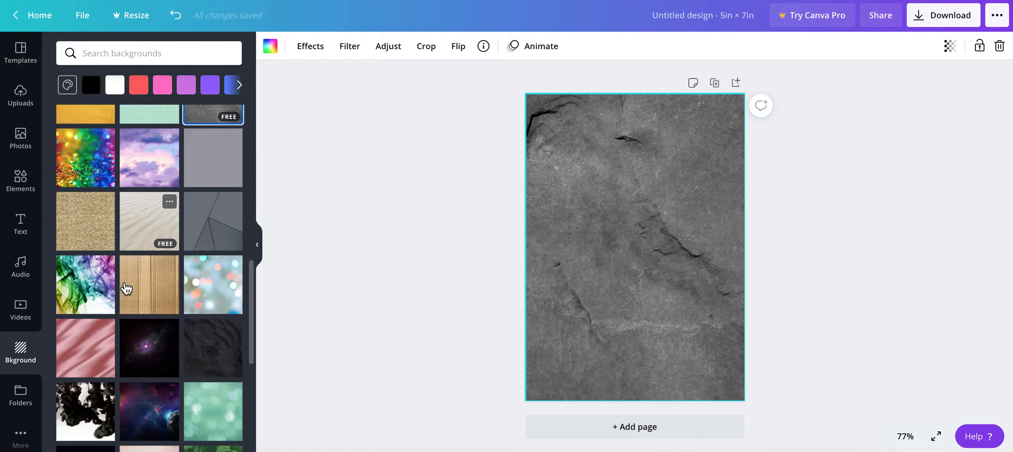
left_click(142, 239)
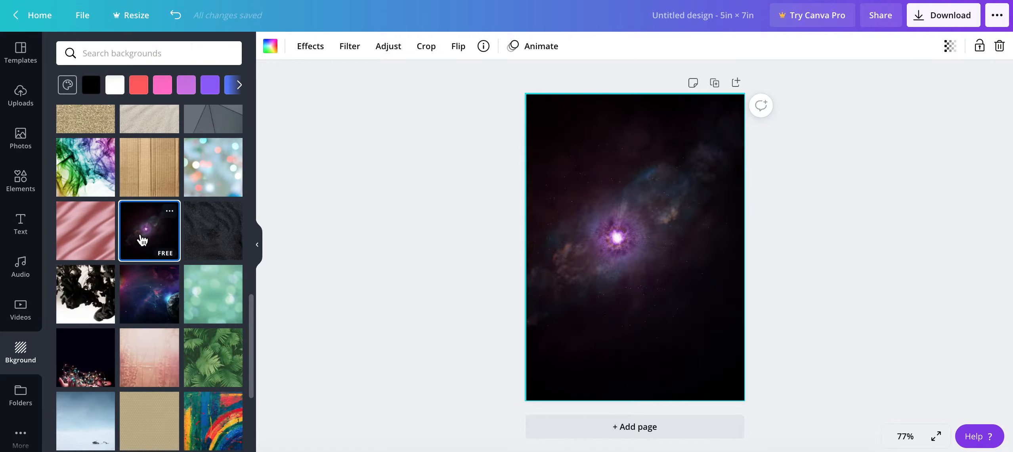
scroll(127, 259, "down", 5)
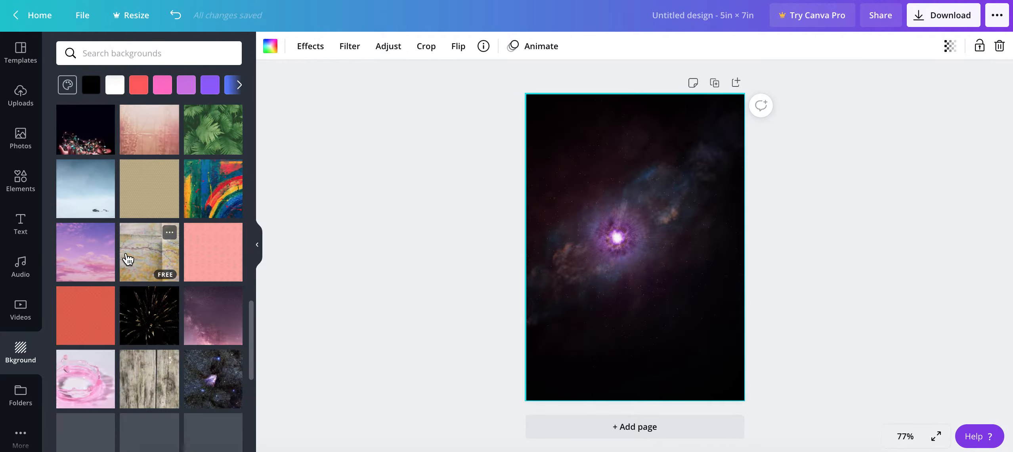
left_click(148, 319)
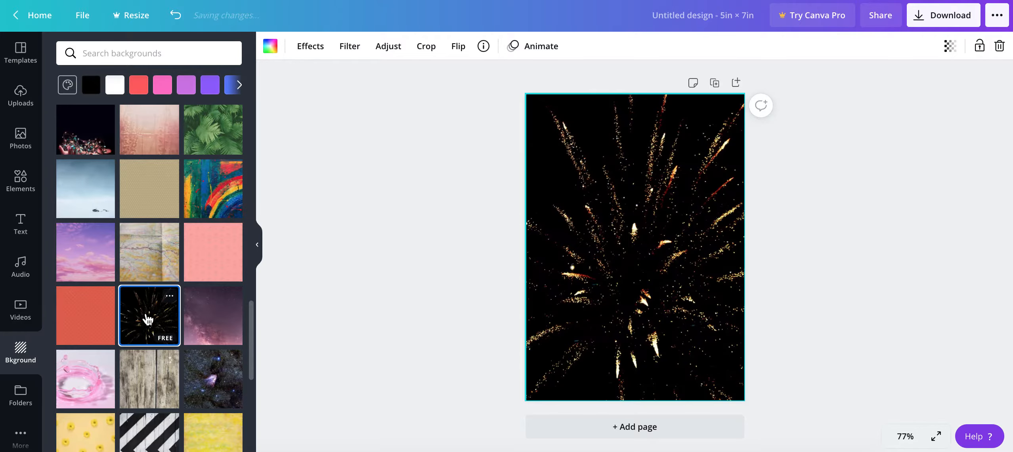
left_click(151, 371)
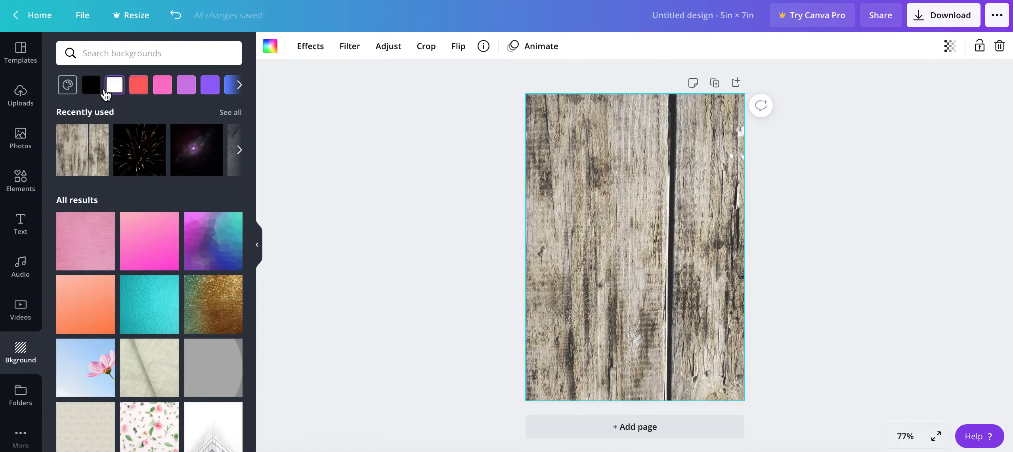
Try solid purple, blue and custom dark red #502222 as the page background color.
left_click(210, 87)
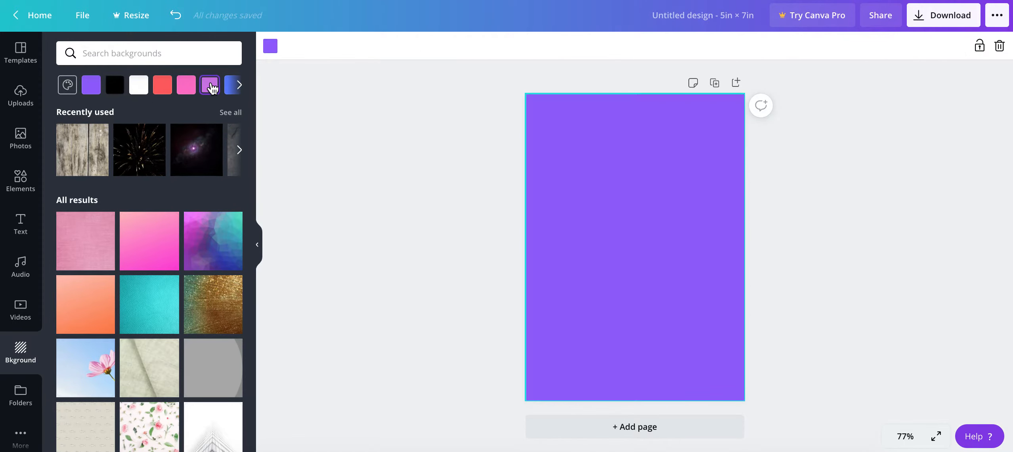
left_click(229, 90)
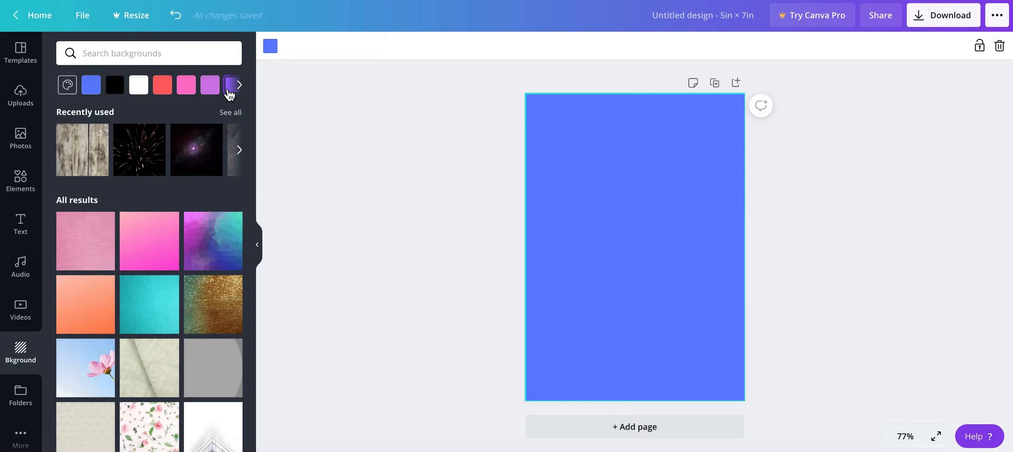
left_click(67, 91)
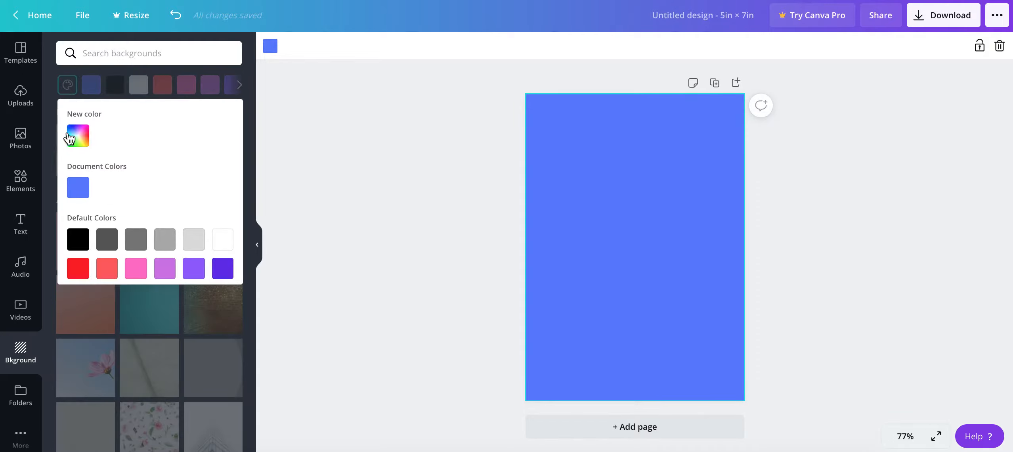
left_click(77, 147)
mouse_move(128, 208)
left_mouse_down()
mouse_move(195, 181)
mouse_move(211, 189)
mouse_move(163, 207)
left_mouse_up()
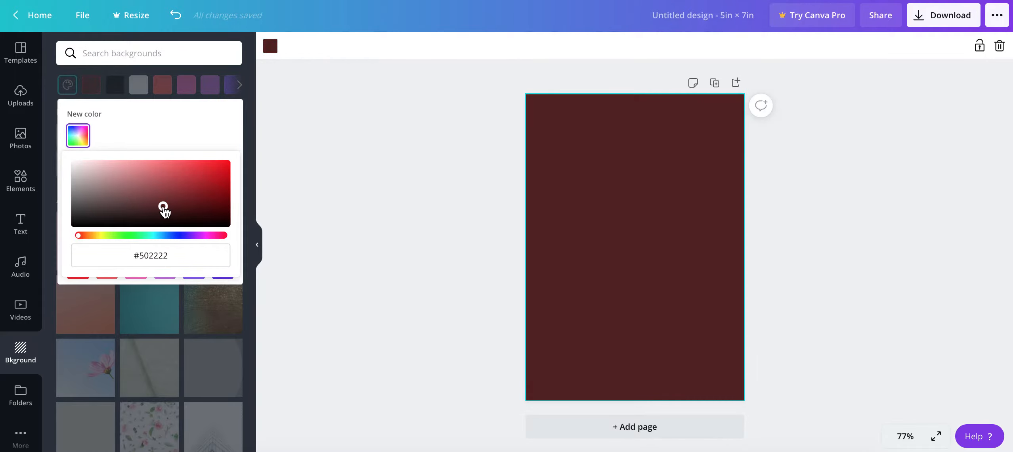
Apply the free teal leather texture as the page background.
left_click(154, 87)
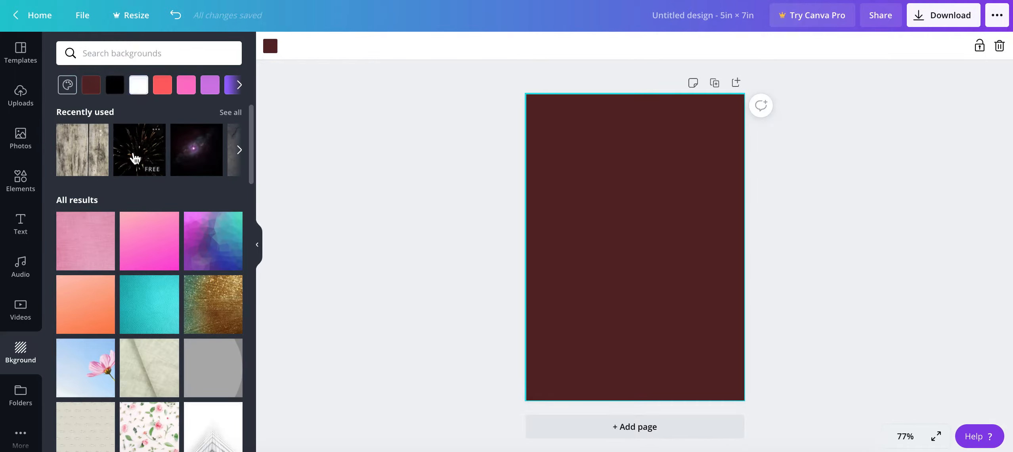
left_click(147, 317)
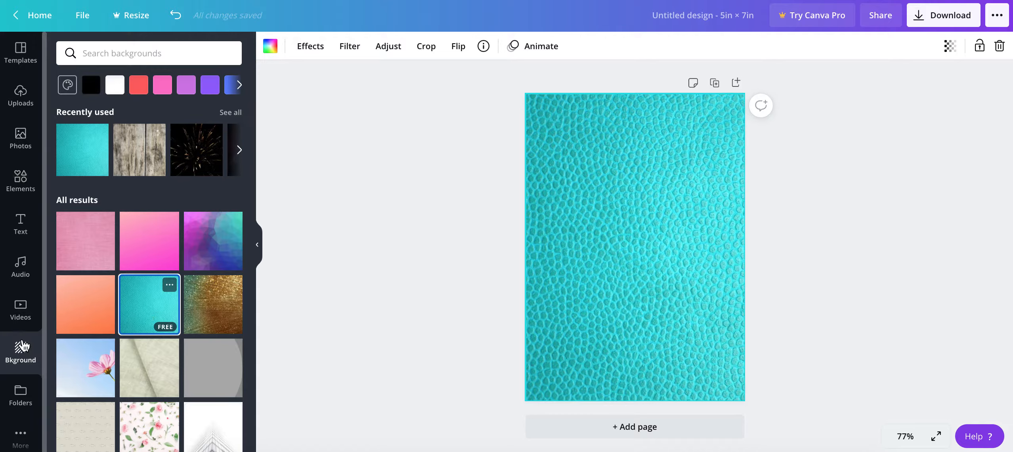
Try the uploaded red-haired portrait as a small freestanding image with a crop adjustment, and delete it.
left_click(21, 97)
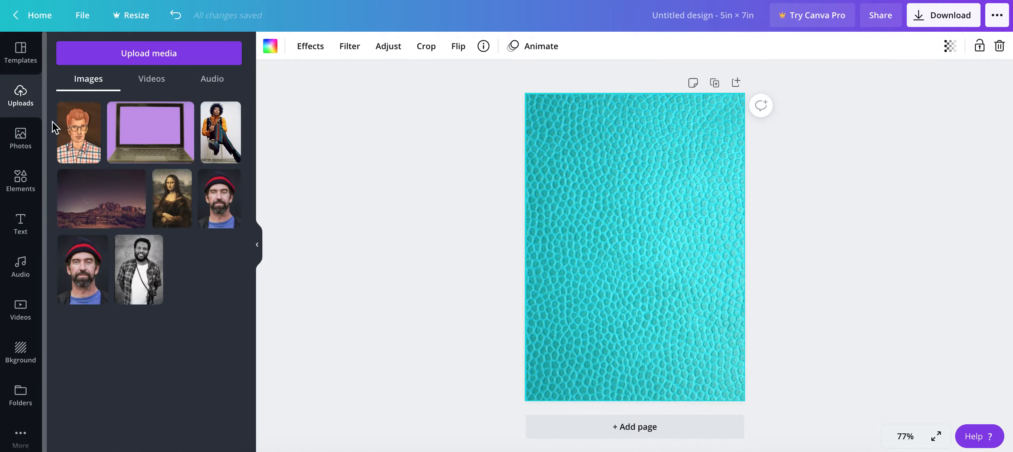
left_click_drag(83, 146, 588, 202)
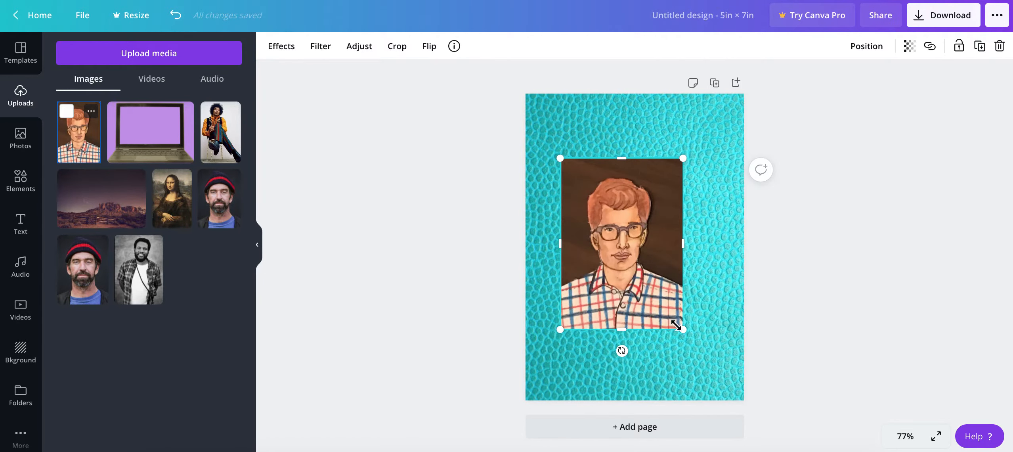
left_click_drag(677, 296, 670, 228)
left_click_drag(605, 208, 643, 204)
double_click(643, 204)
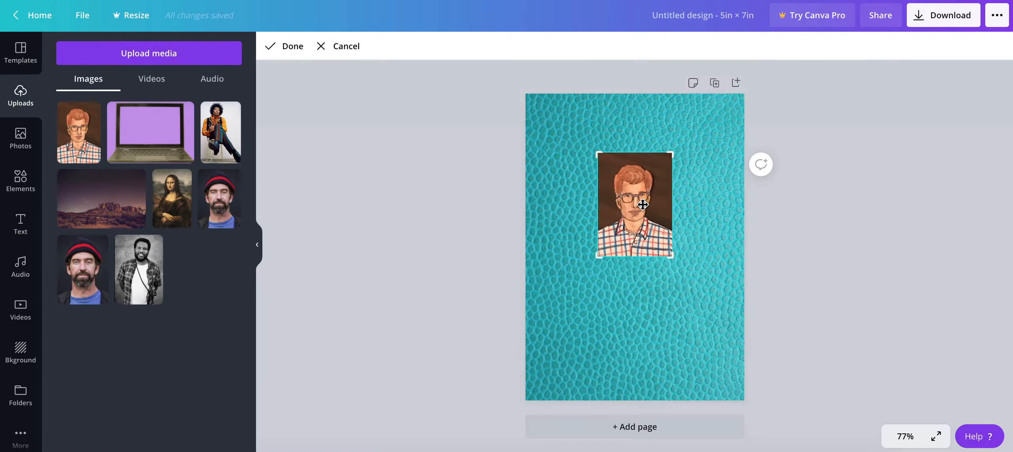
left_click_drag(636, 255, 636, 234)
key("Return")
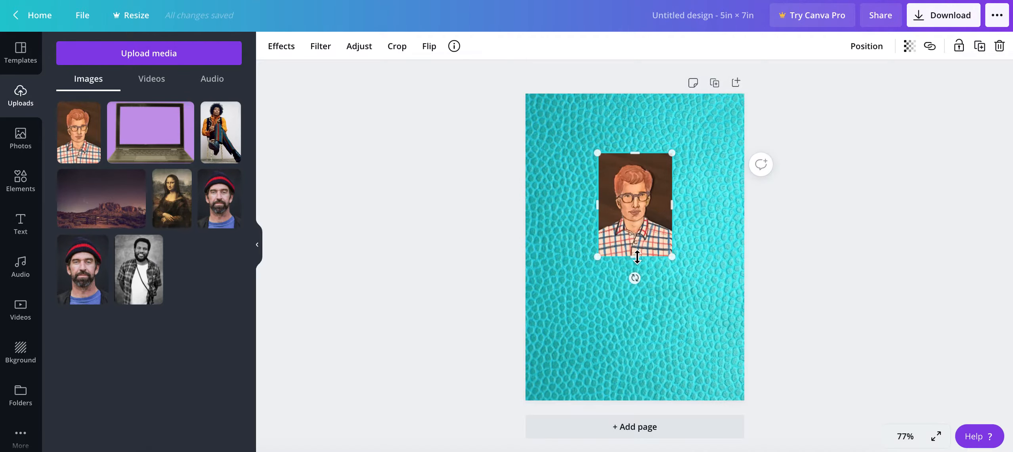
mouse_move(637, 257)
left_mouse_down()
mouse_move(637, 210)
mouse_move(646, 364)
mouse_move(637, 243)
mouse_move(608, 221)
mouse_move(636, 258)
left_mouse_up()
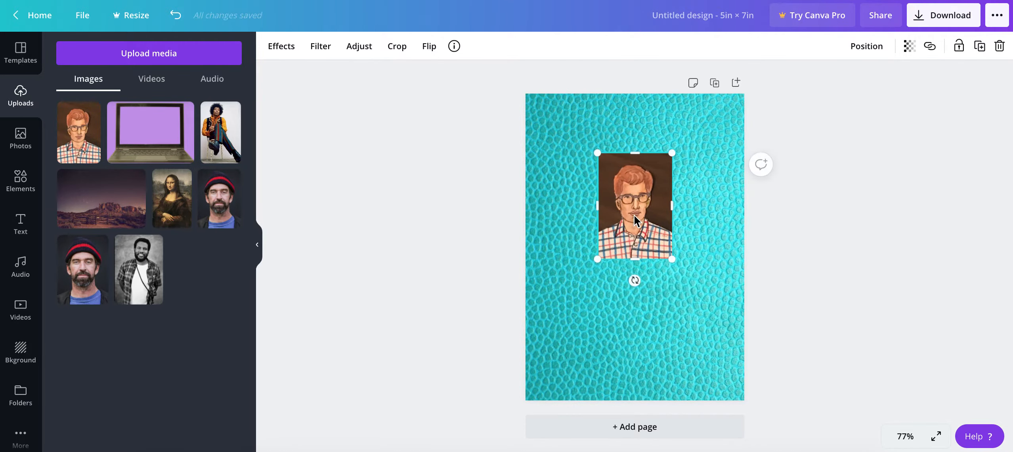
key("Delete")
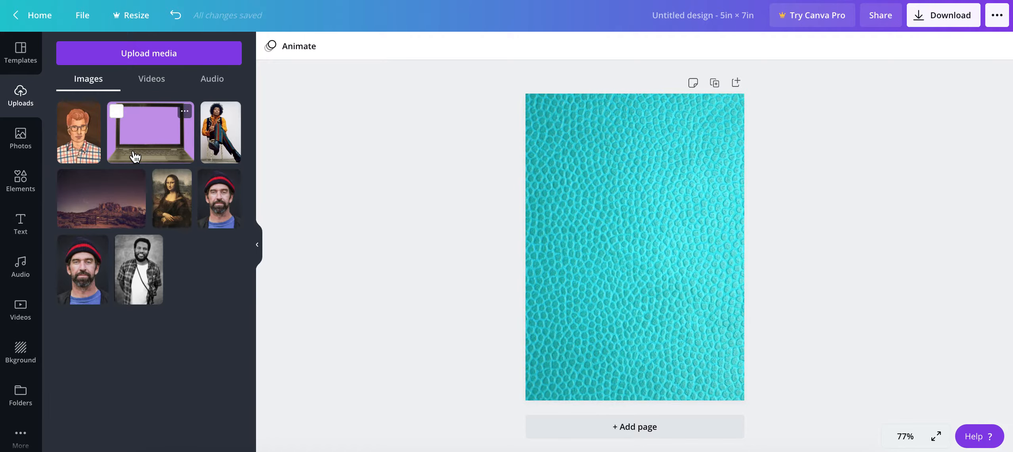
Add the scalloped circle frame, enlarge it and center it horizontally in the upper half of the page.
left_click(16, 188)
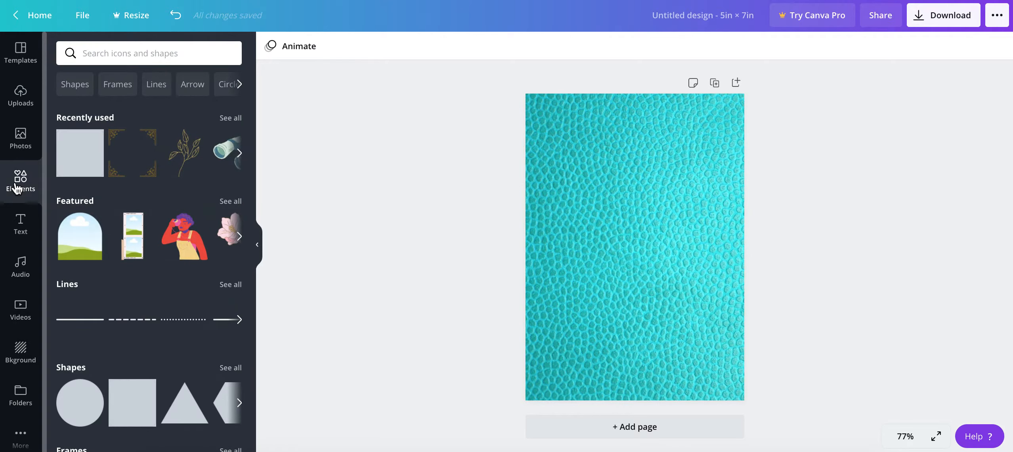
scroll(85, 277, "down", 4)
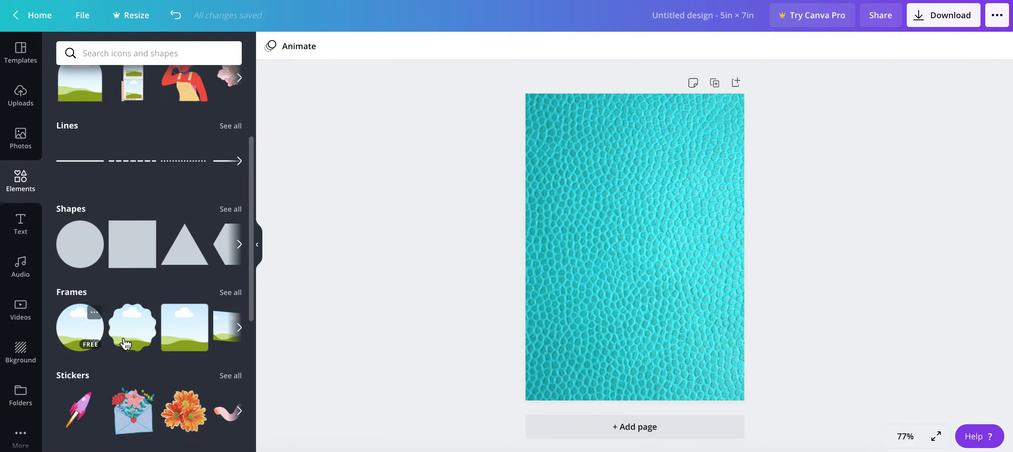
left_click(133, 342)
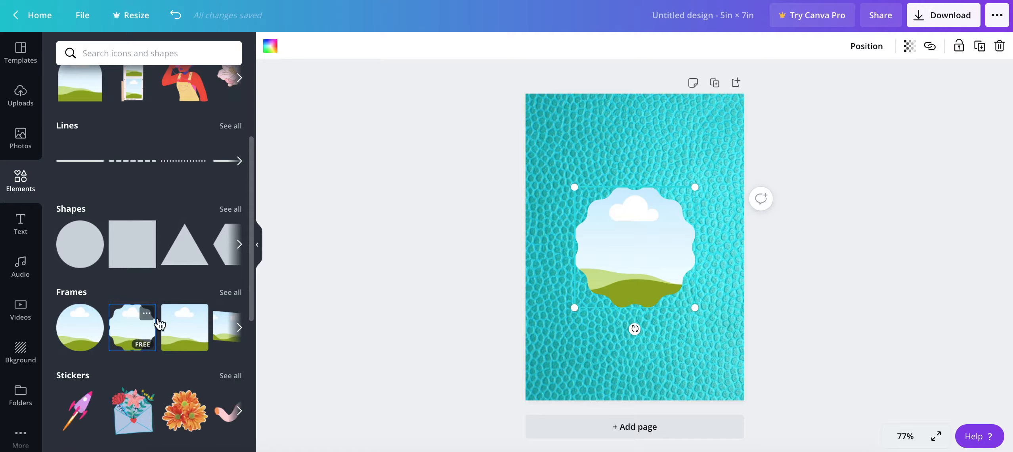
left_click_drag(619, 257, 626, 179)
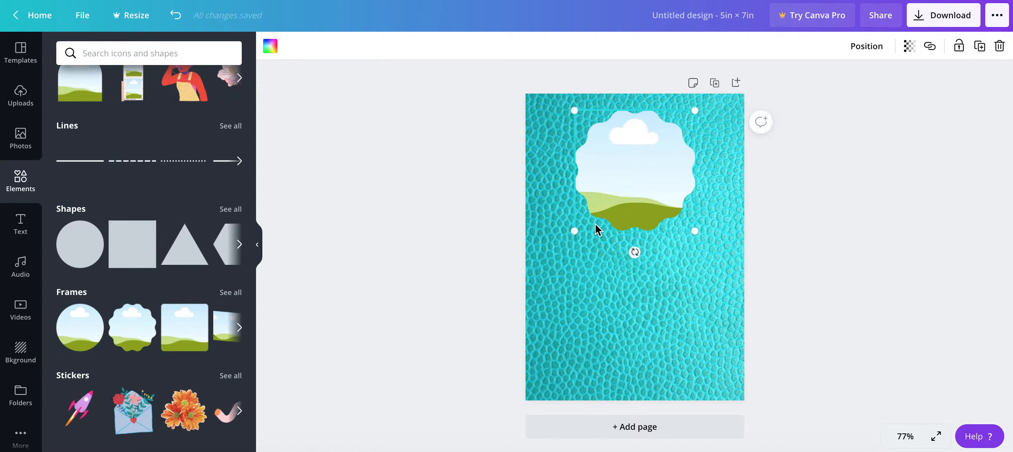
left_click_drag(572, 229, 534, 274)
left_click_drag(615, 220, 622, 221)
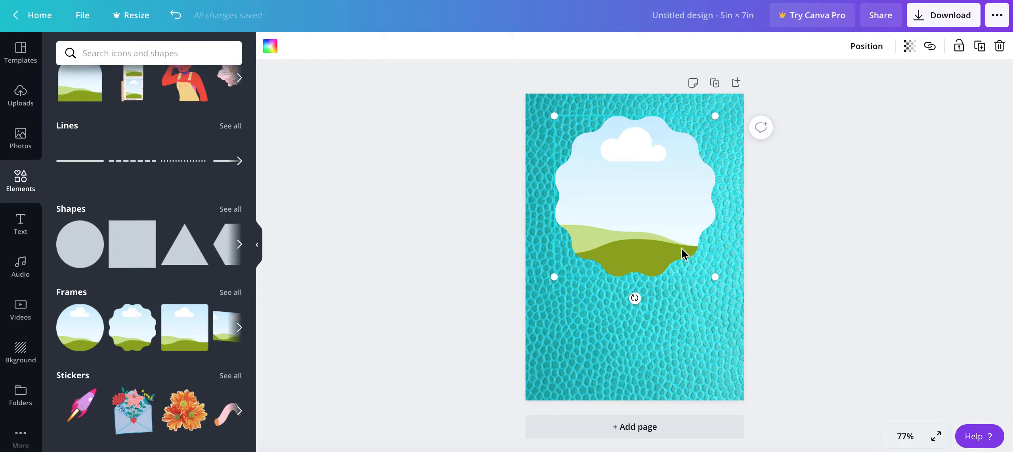
Fill the scalloped frame with the uploaded red-haired portrait and shift the image down inside it to show all the hair.
left_click(20, 96)
left_click_drag(73, 131, 581, 173)
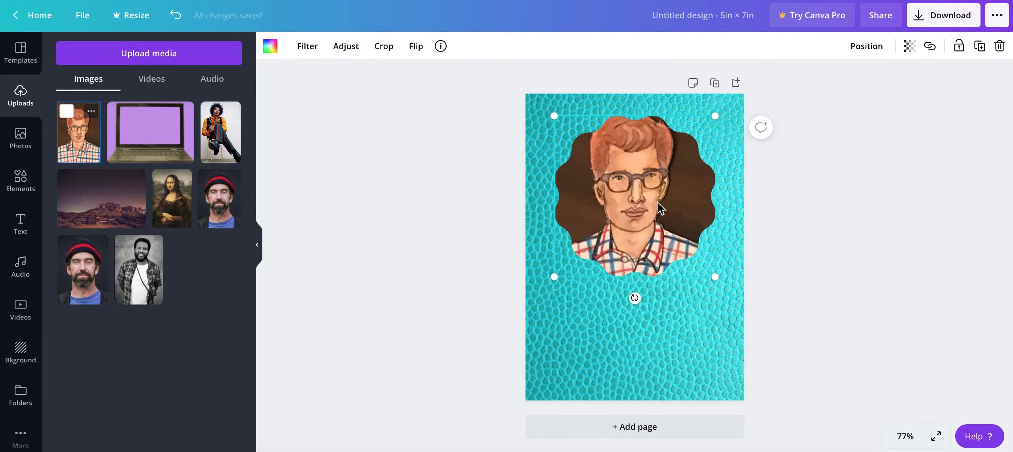
double_click(638, 181)
left_click_drag(638, 182, 645, 232)
left_click(417, 237)
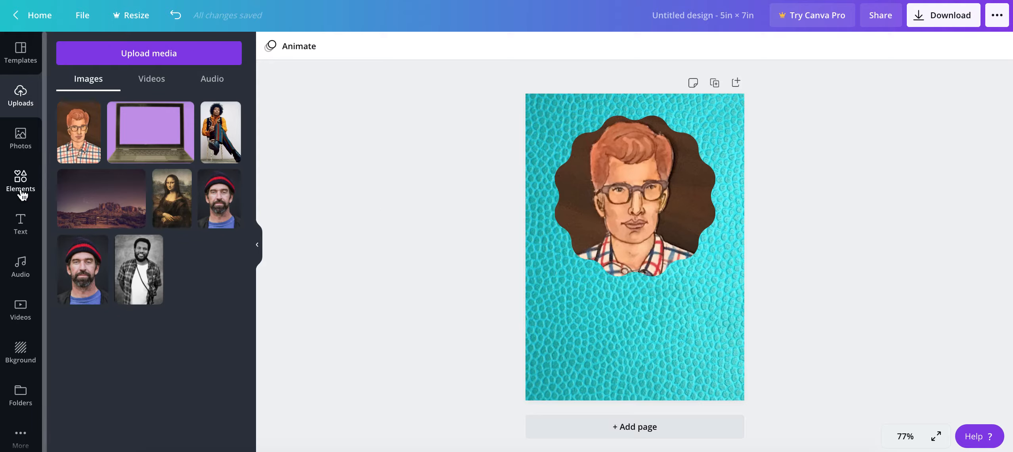
Add a heading with the person's first name, lower the portrait frame slightly and center the heading above it.
left_click(23, 223)
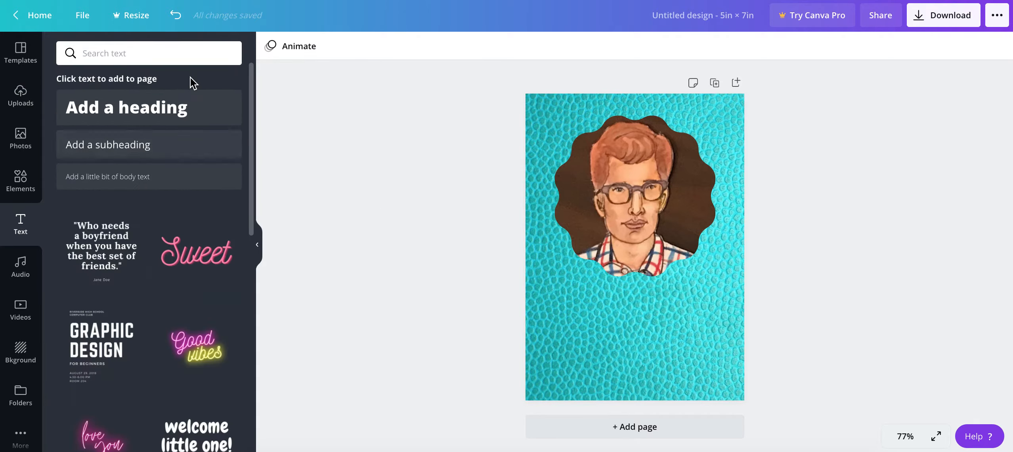
left_click(180, 110)
type("Dalton")
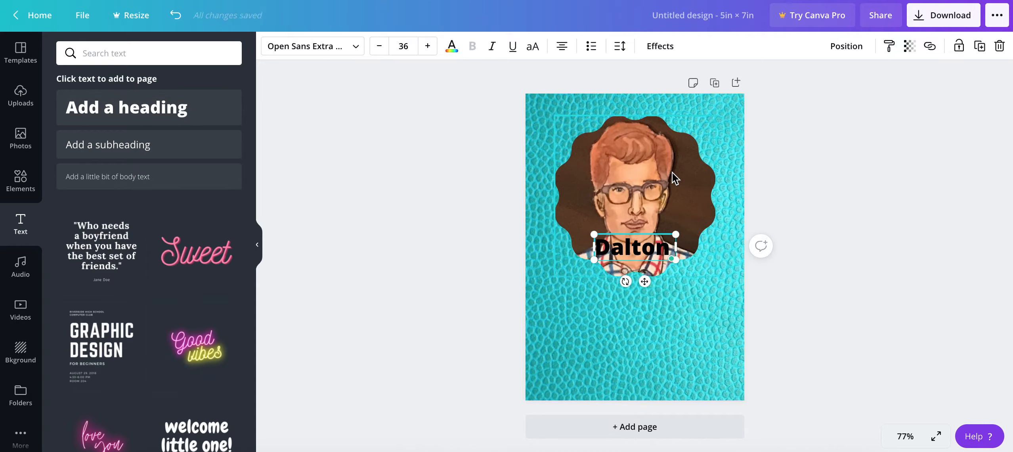
left_click_drag(672, 173, 671, 194)
left_click_drag(659, 251, 654, 115)
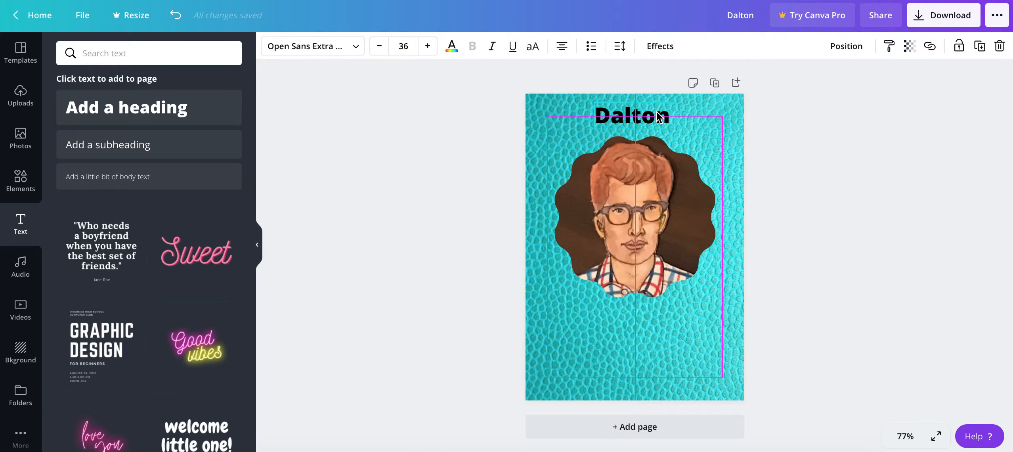
Set the heading's font size to 39 and its color to the default coral red.
double_click(647, 113)
left_click(427, 46)
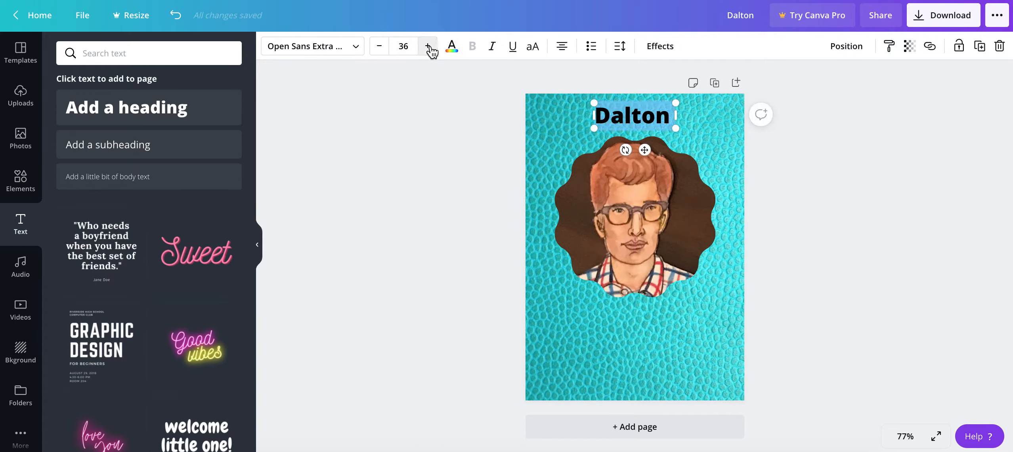
left_click(427, 46)
left_click(427, 46)
left_click(455, 52)
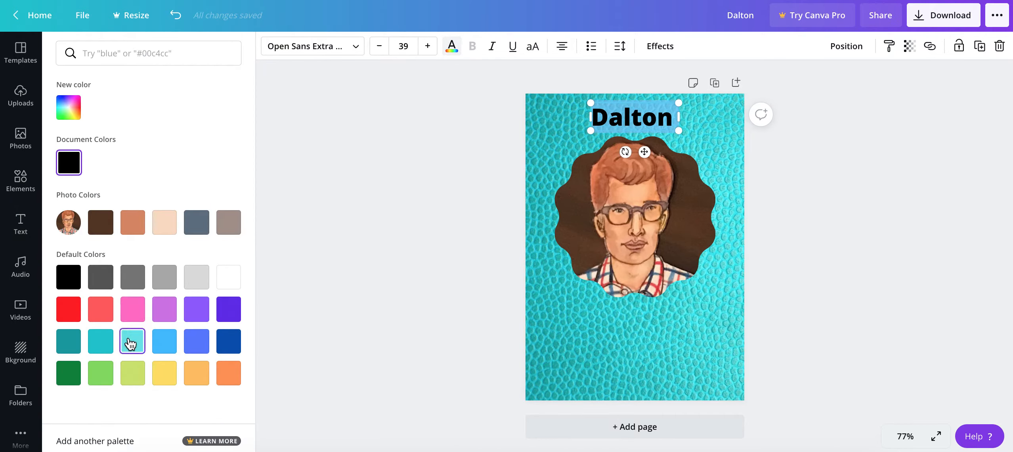
left_click(101, 310)
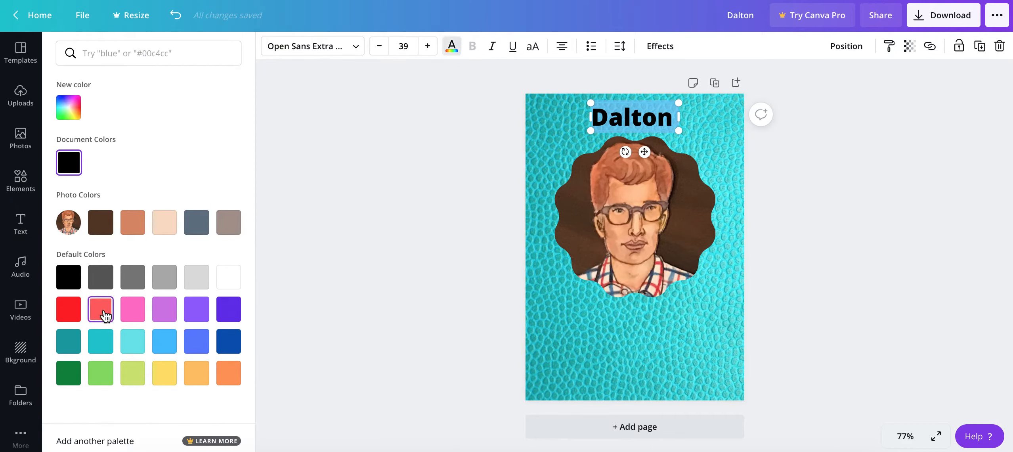
Try the Anton font on the heading, then set its font to Bukhari Script.
left_click(353, 46)
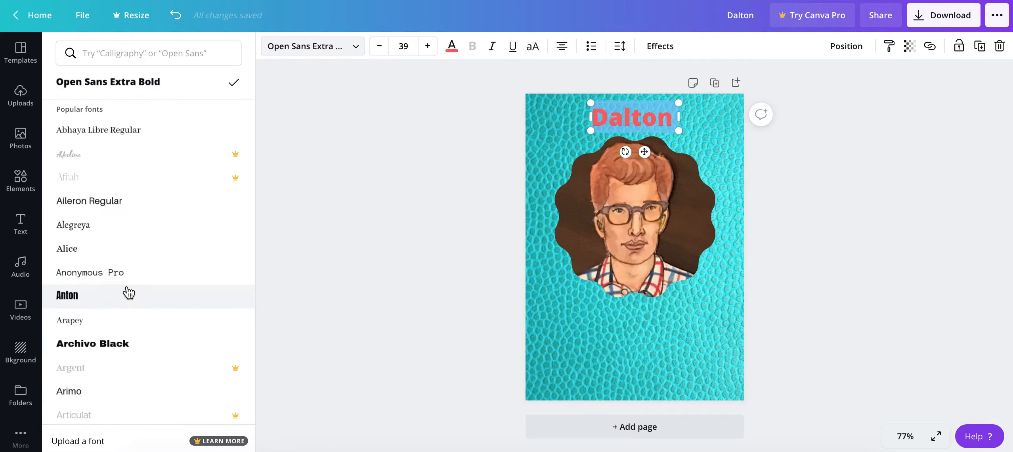
left_click(88, 296)
scroll(83, 296, "down", 4)
left_click(97, 405)
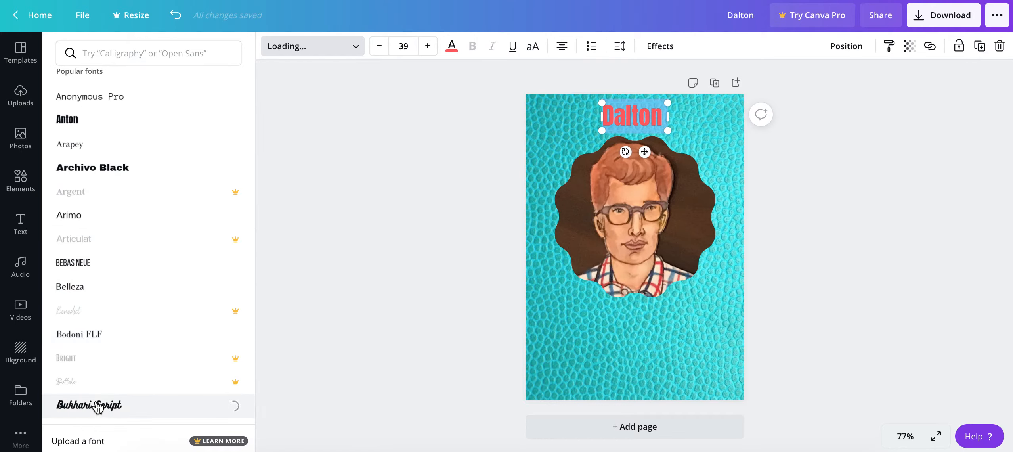
Add a subheading just below the portrait with three lines reading "facts", "more facts" and "more more facts".
left_click(319, 292)
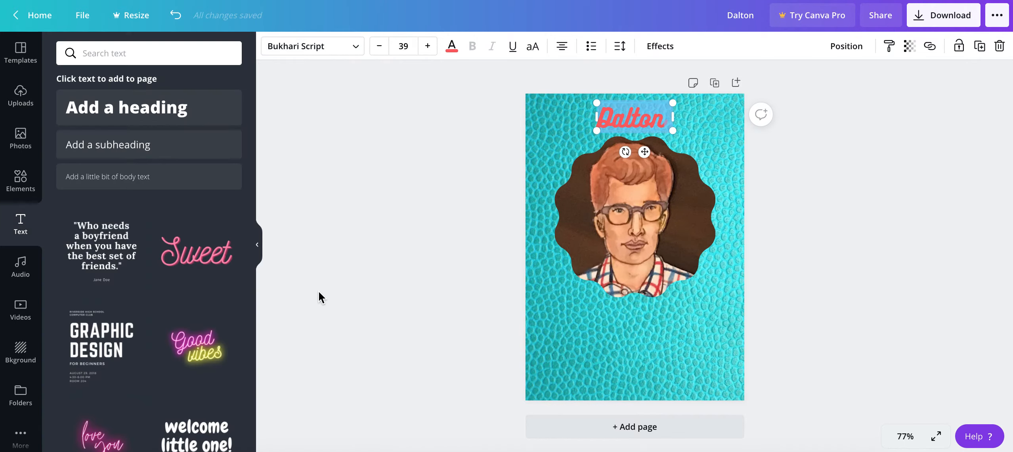
left_click(387, 257)
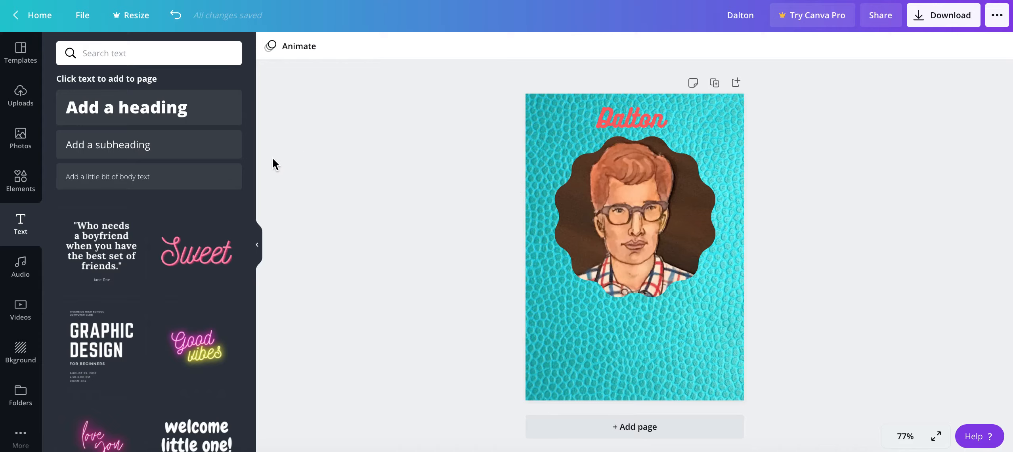
left_click(146, 151)
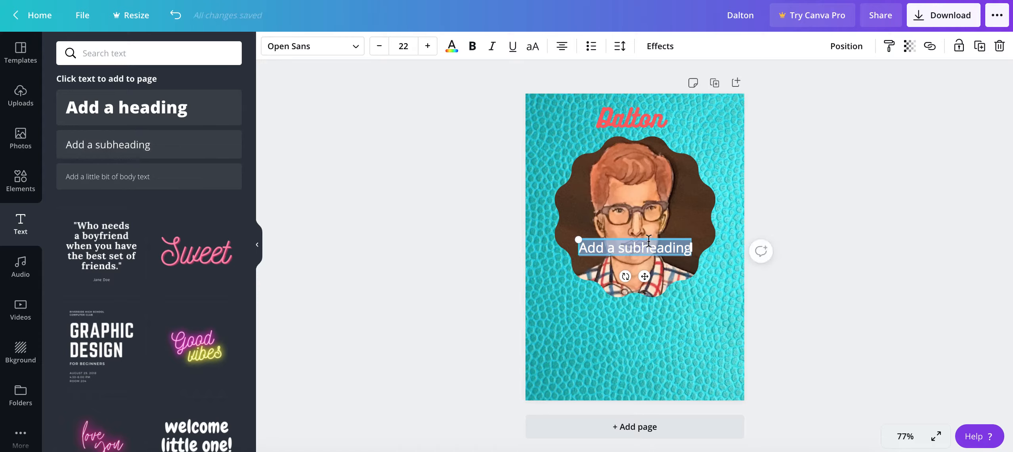
left_click_drag(649, 241, 649, 303)
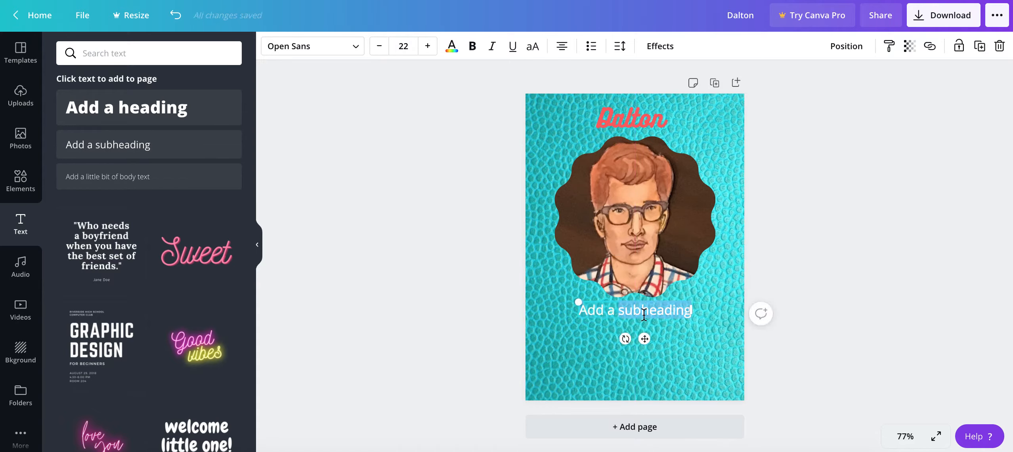
type("facts")
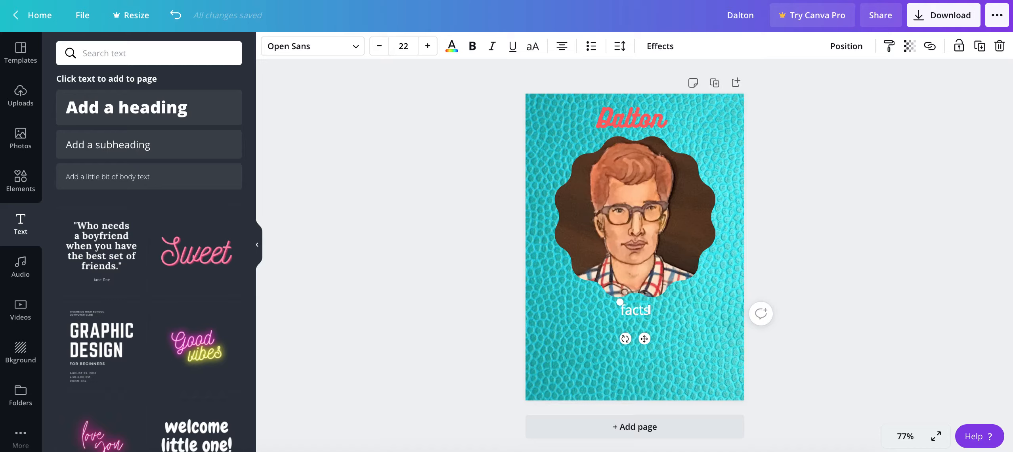
key("Return")
type("more")
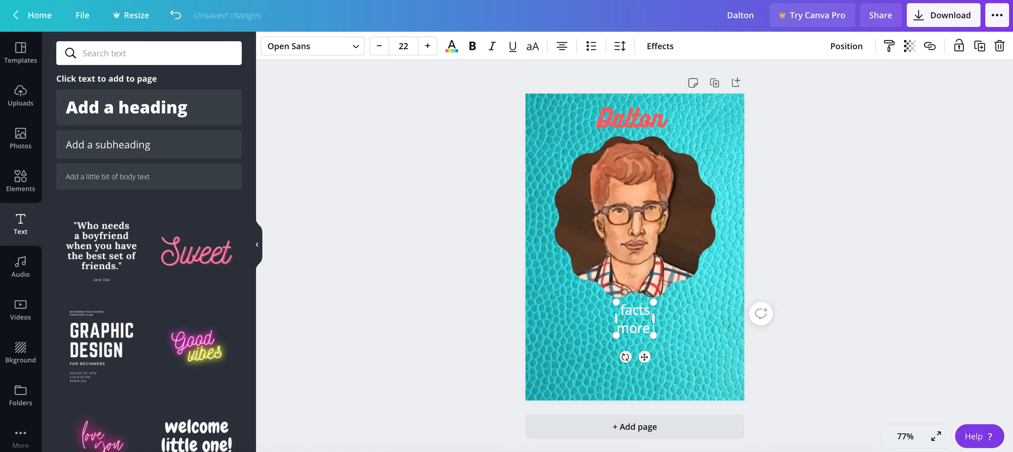
type(" facts more more facts")
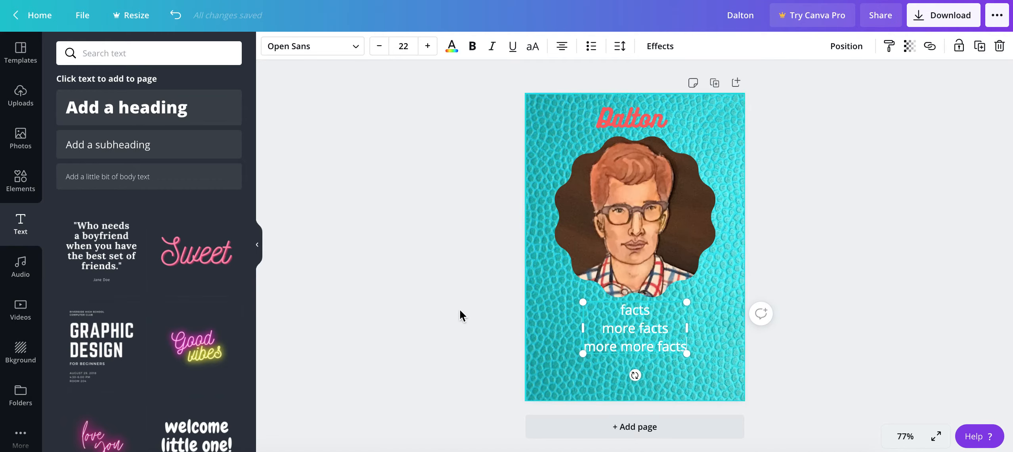
left_click(449, 291)
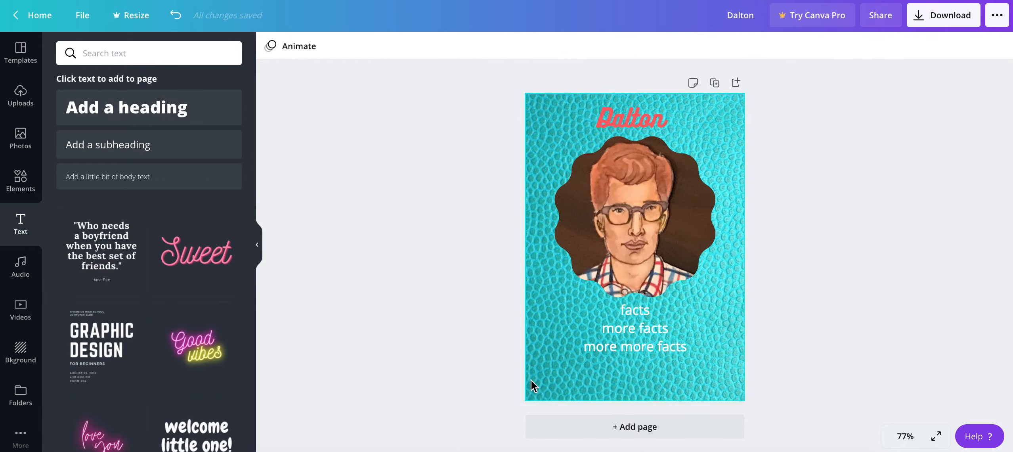
Reduce the saturation of the textured background image to -11.
left_click(538, 344)
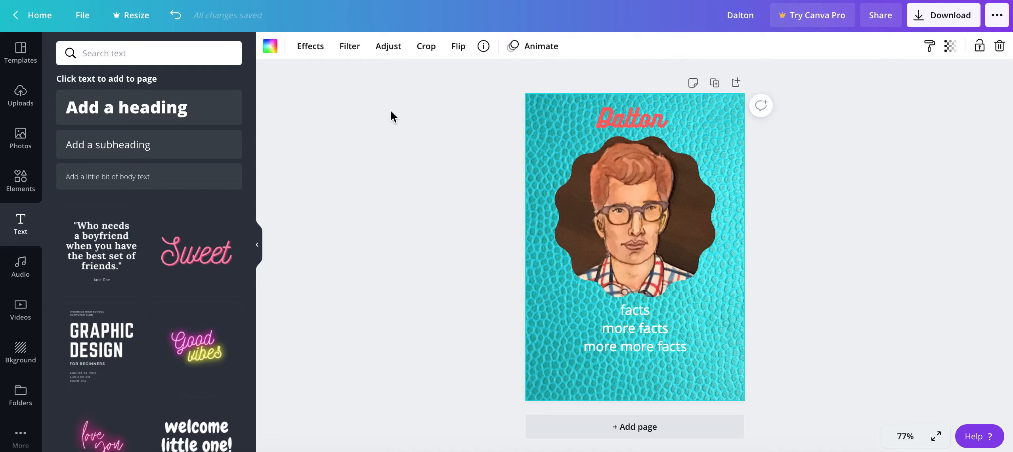
left_click(322, 48)
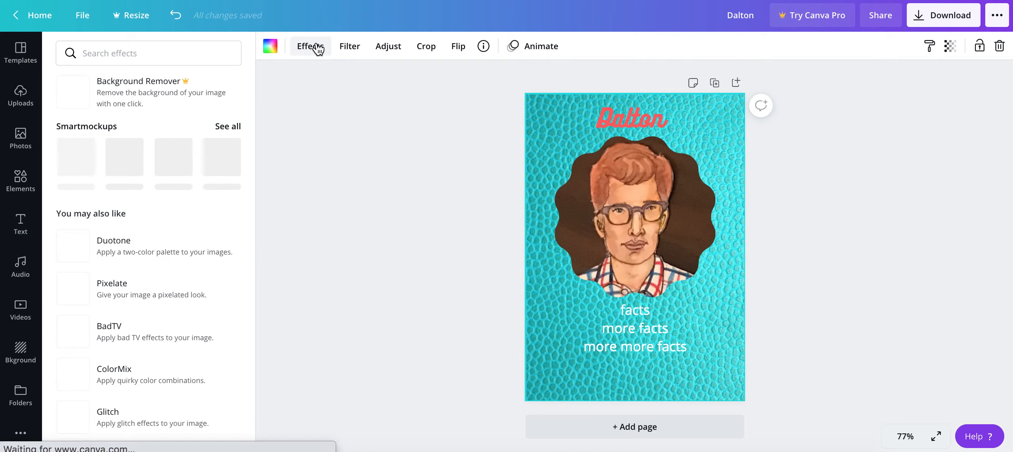
left_click(348, 48)
left_click(383, 51)
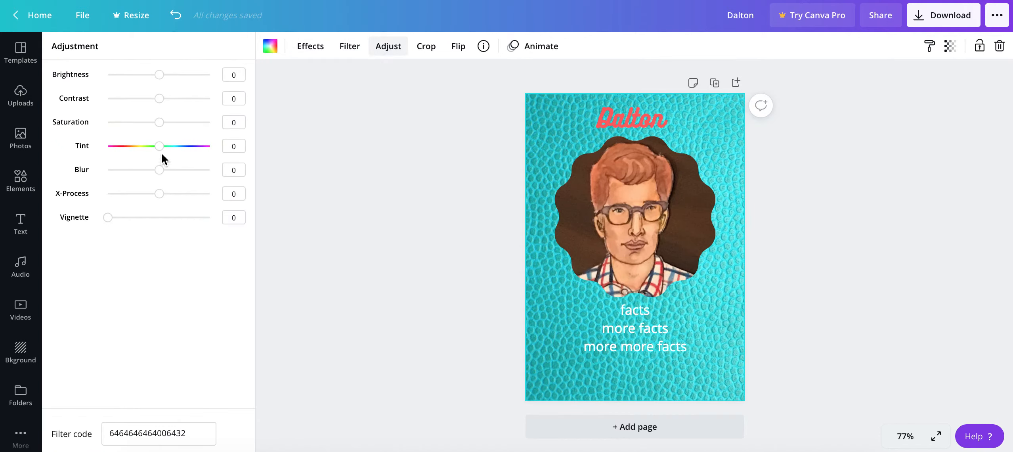
mouse_move(159, 122)
left_mouse_down()
mouse_move(108, 127)
mouse_move(156, 131)
left_mouse_up()
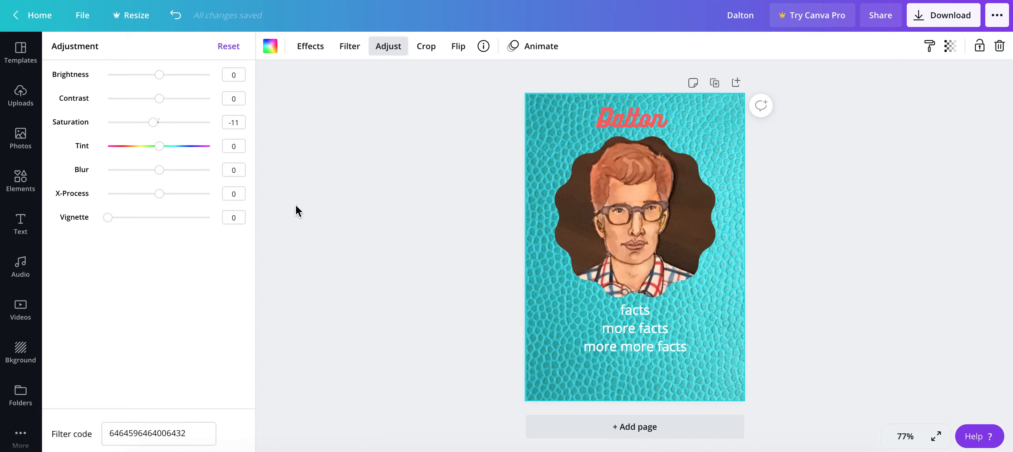
Add the green monstera leaf from the Bold Foliage collection to the lower part of the card.
left_click(21, 224)
left_click(20, 181)
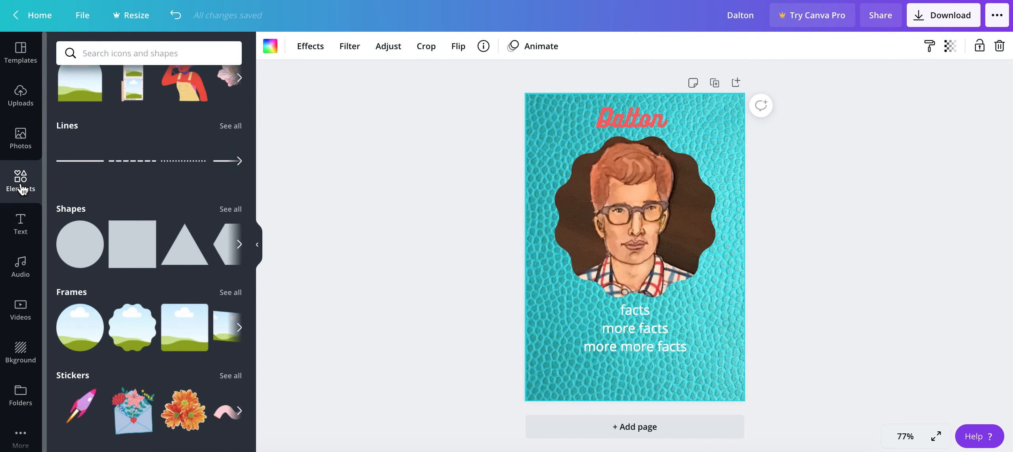
scroll(136, 174, "down", 3)
scroll(139, 175, "down", 7)
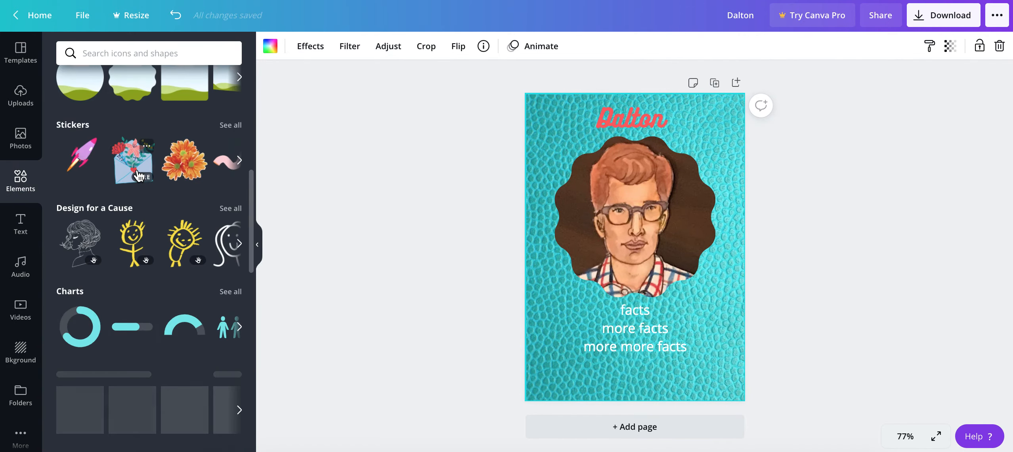
scroll(139, 175, "down", 9)
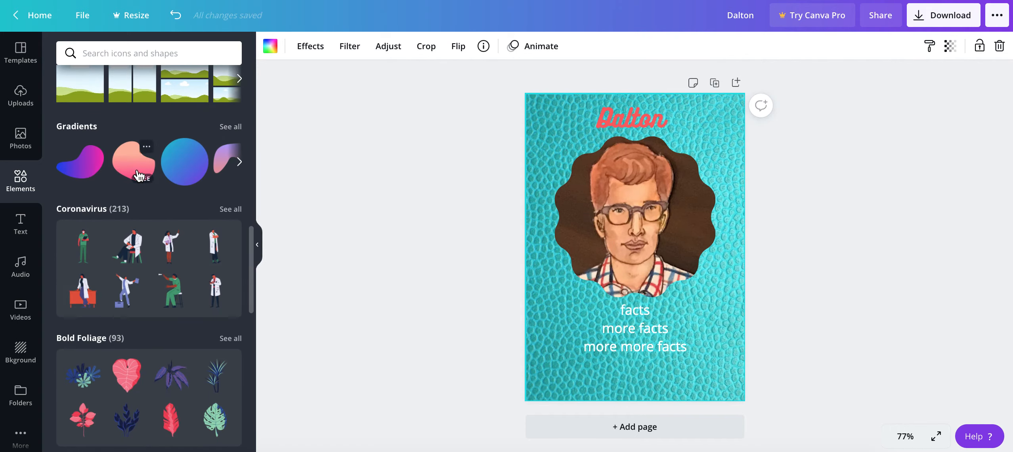
left_click_drag(216, 225, 559, 313)
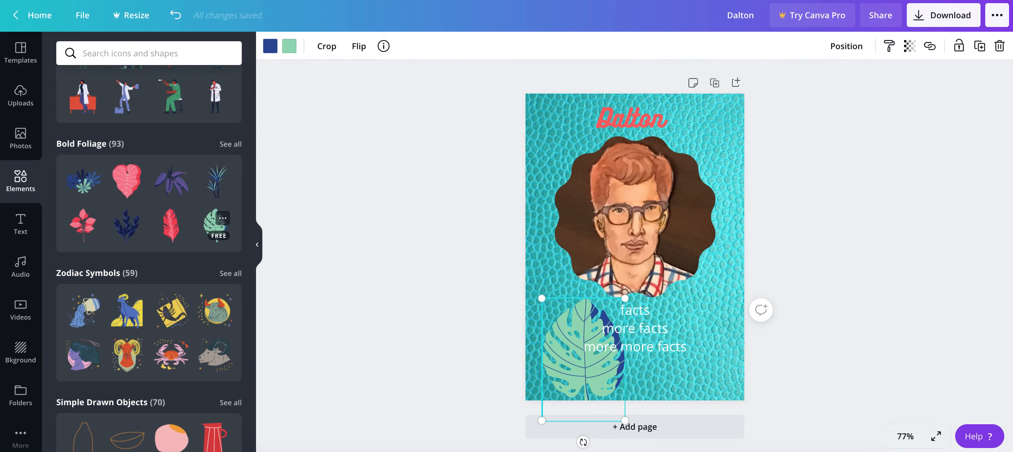
Shrink the leaf to about half its size, tilt it slightly counterclockwise and place it in the card's lower-left corner.
left_click_drag(618, 410, 580, 354)
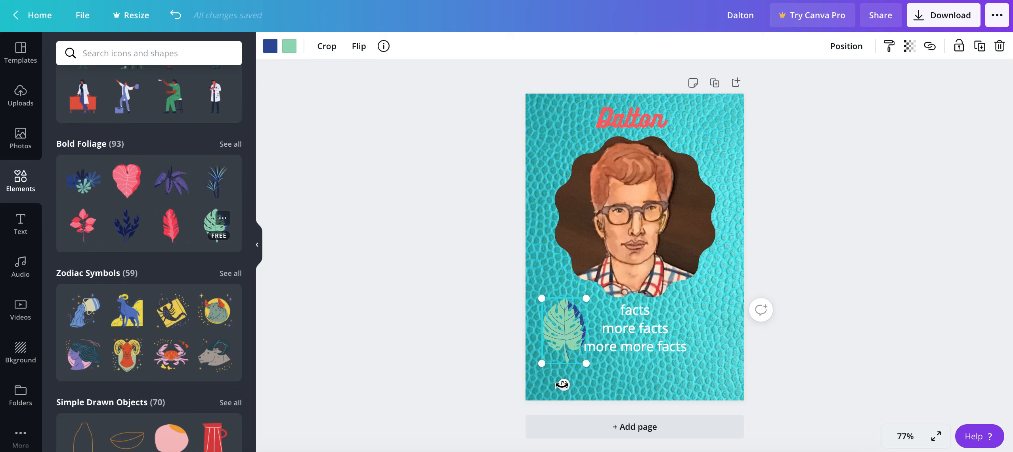
mouse_move(565, 385)
left_mouse_down()
mouse_move(634, 388)
mouse_move(595, 321)
mouse_move(526, 410)
mouse_move(574, 396)
mouse_move(609, 417)
mouse_move(578, 392)
left_mouse_up()
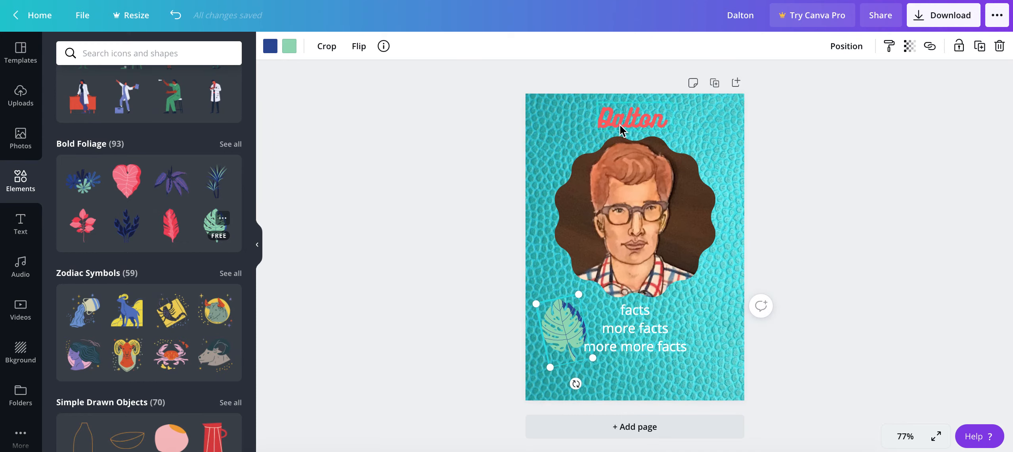
left_click_drag(561, 337, 552, 371)
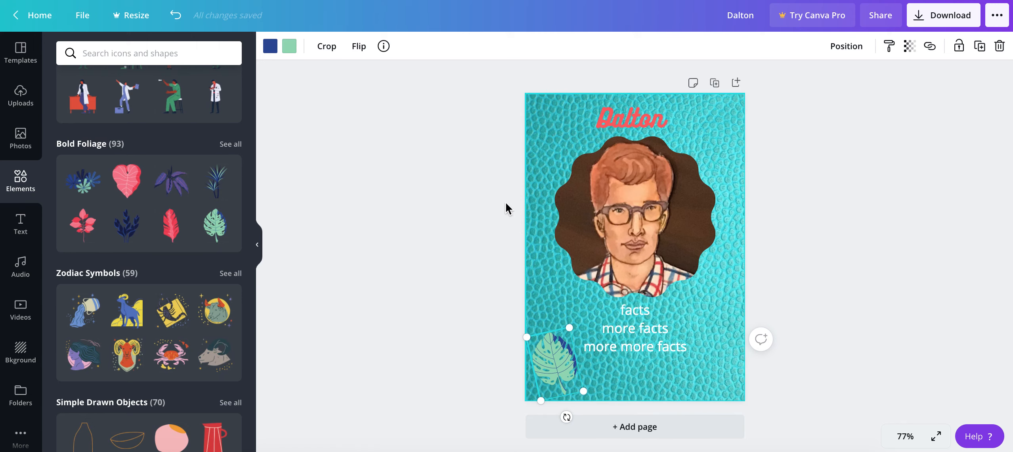
left_click(833, 87)
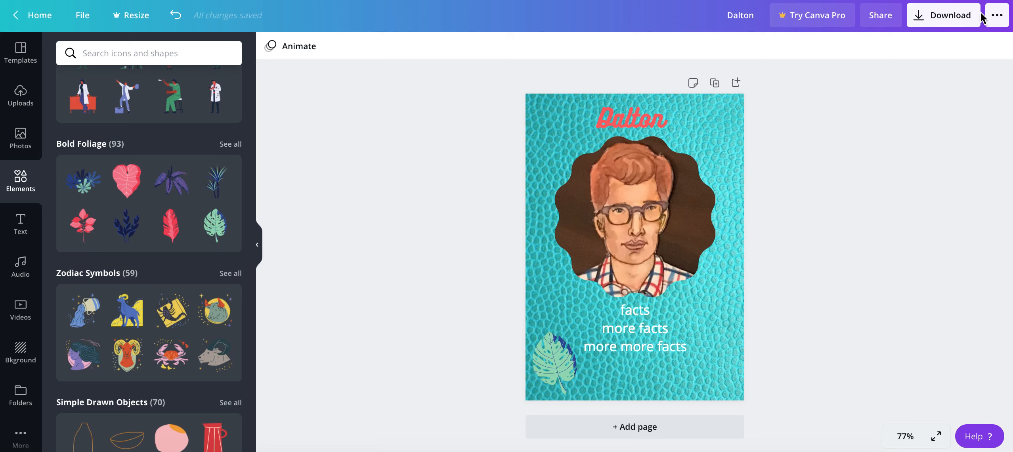
Download the finished card as a JPG file.
left_click(956, 18)
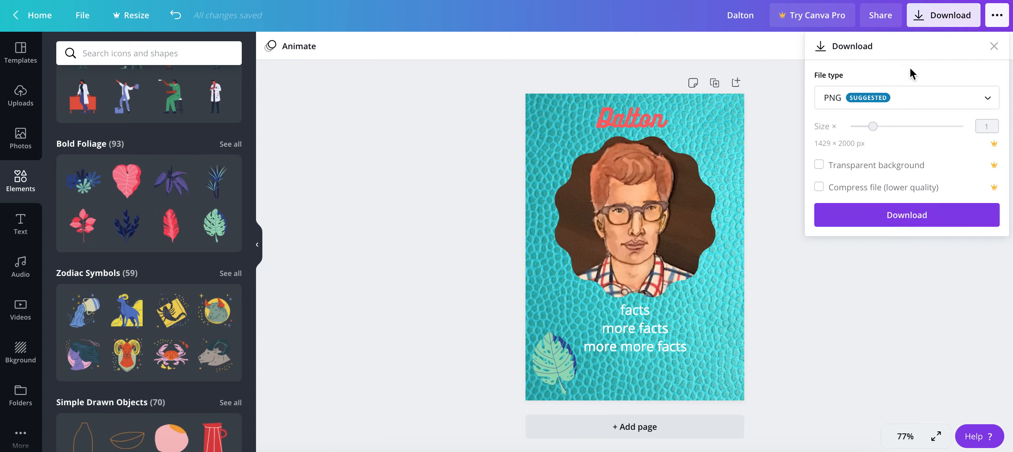
left_click(901, 98)
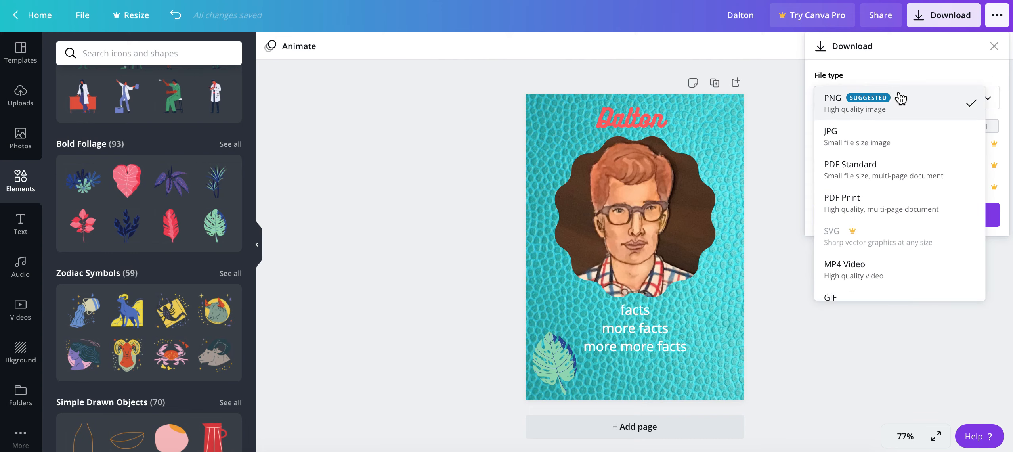
left_click(894, 147)
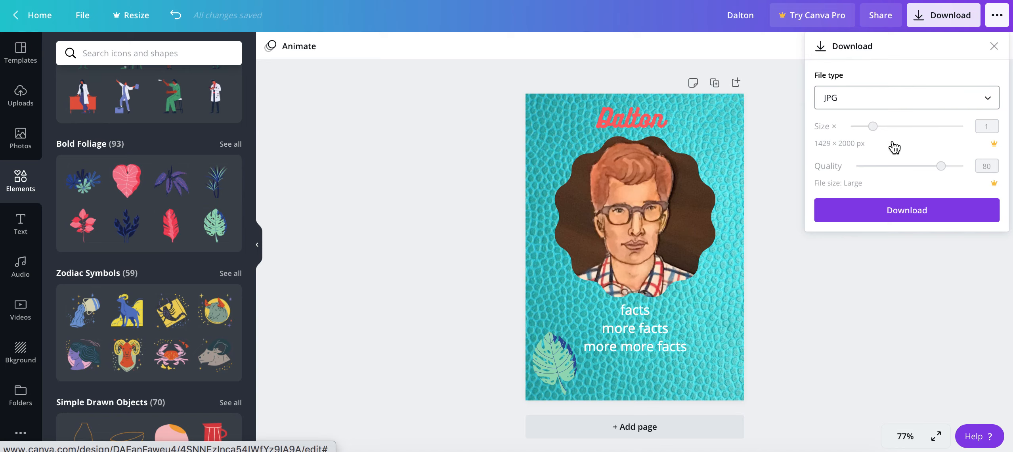
left_click(912, 216)
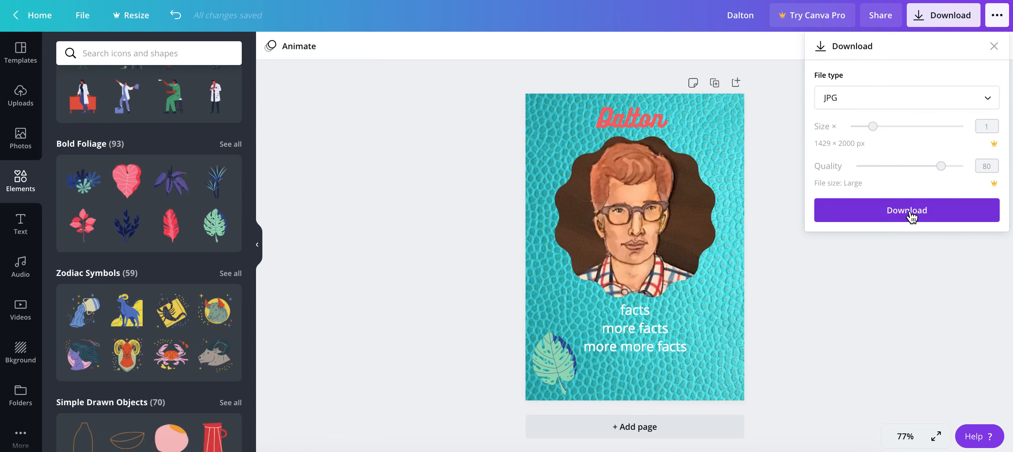